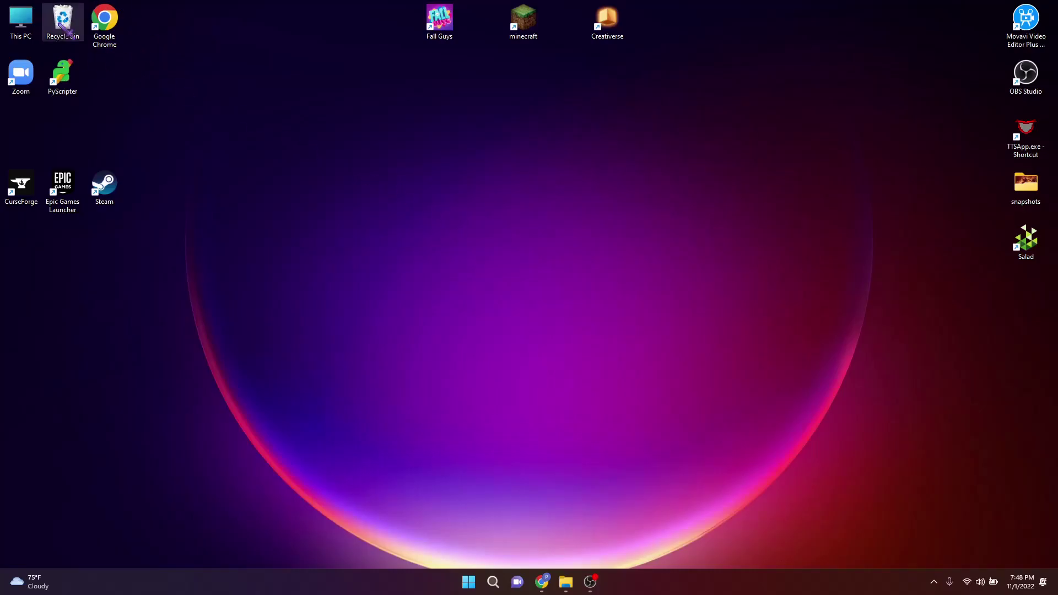
Step: Bring Chrome forward and close the Fabric installer and Fabric API pages
click(550, 583)
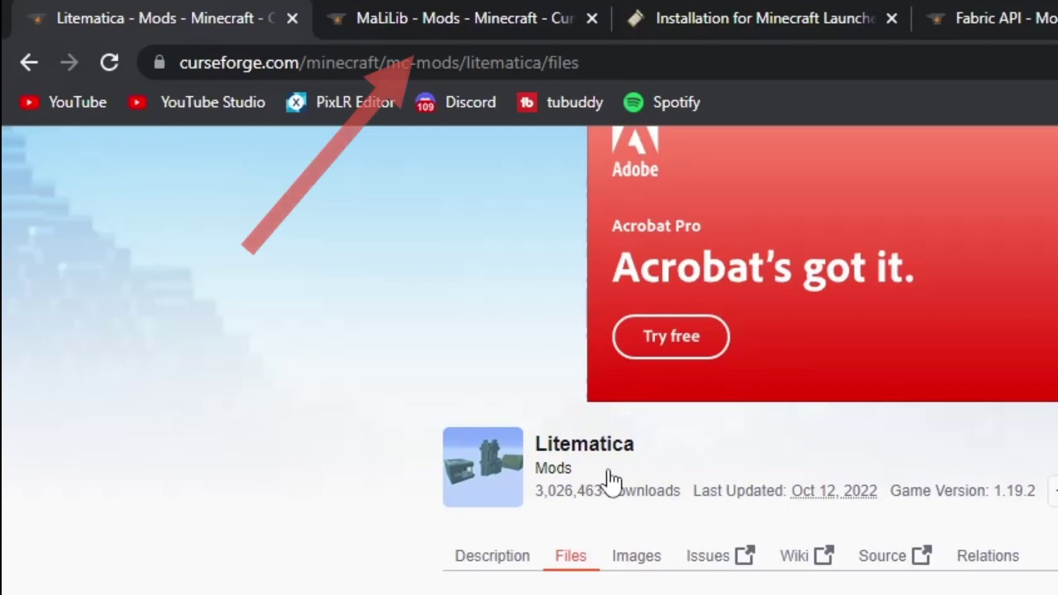
key(ctrl+Tab)
key(ctrl+Tab)
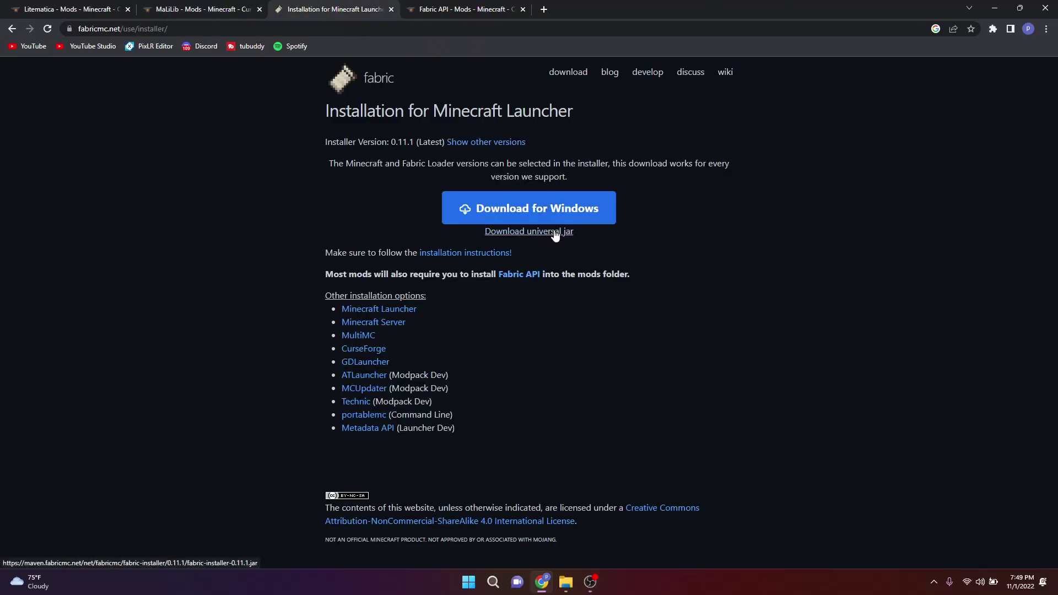
click(443, 9)
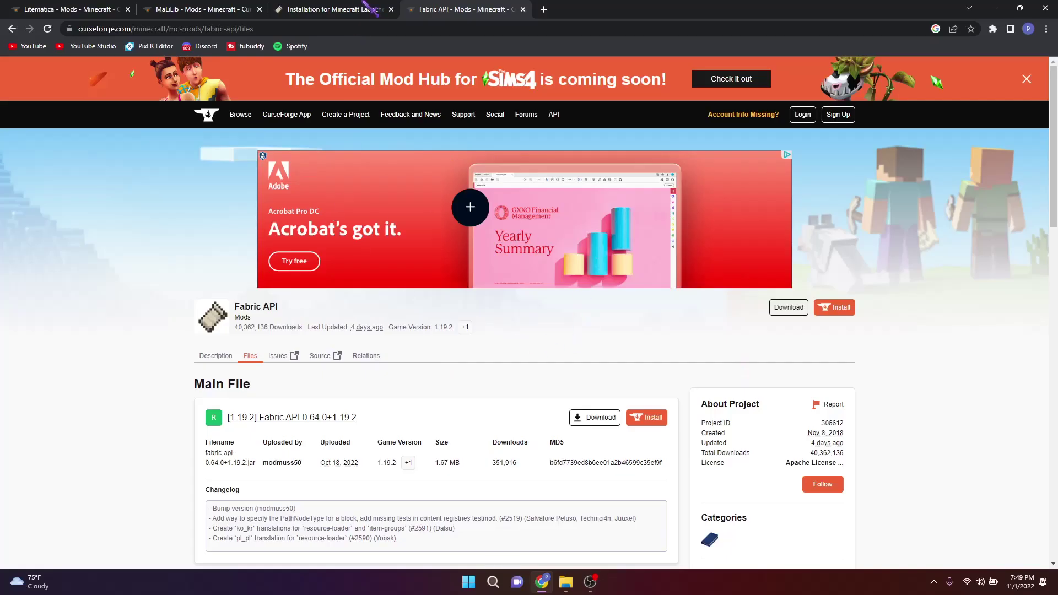
click(372, 10)
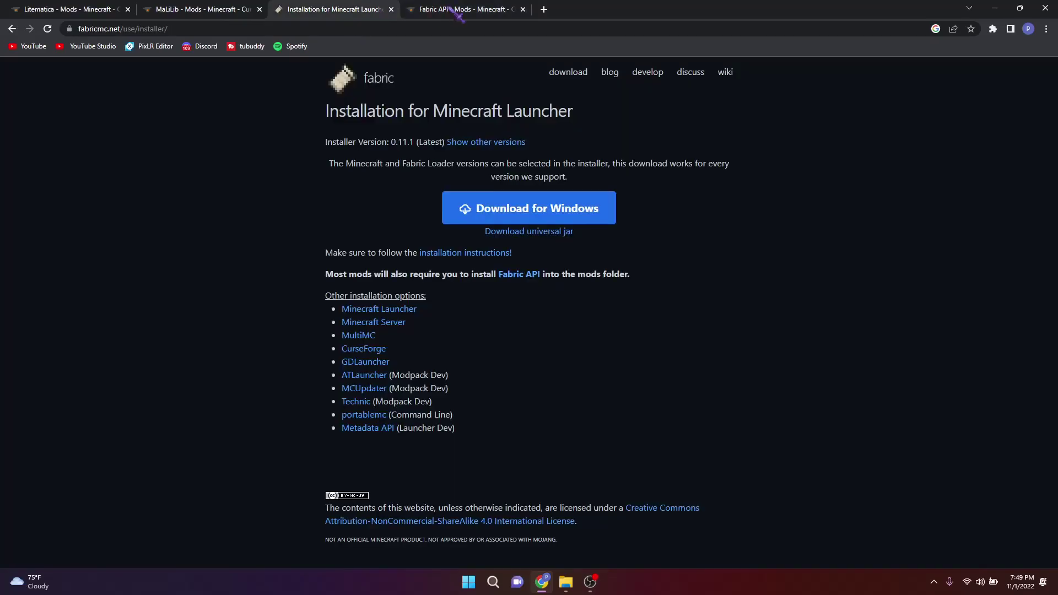
click(391, 9)
click(392, 10)
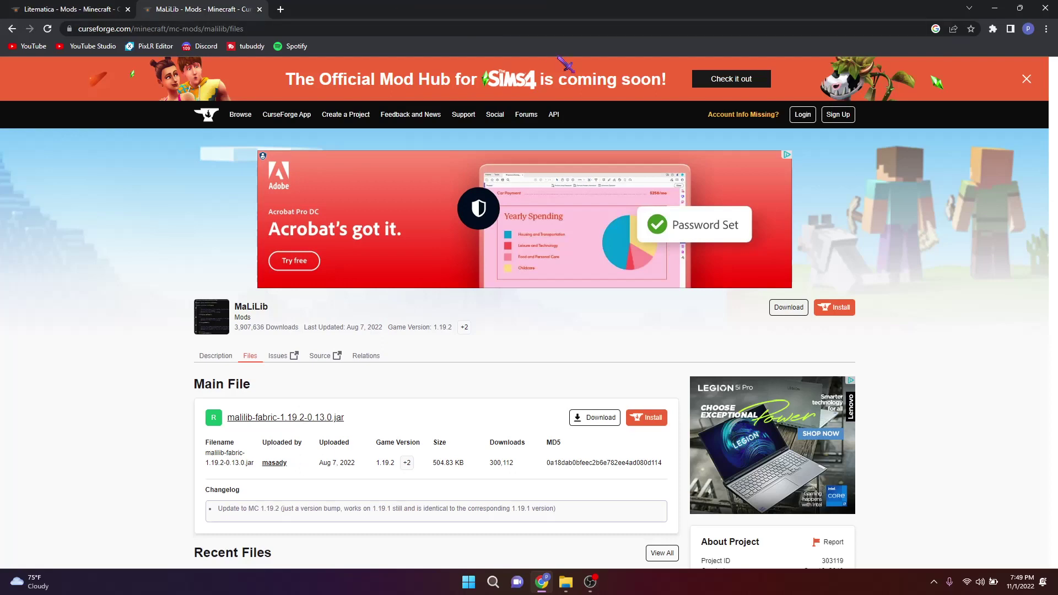
Step: Go back to the Litematica Recent Files list and download litematica-fabric-1.19.2-0.12.5.jar
click(98, 7)
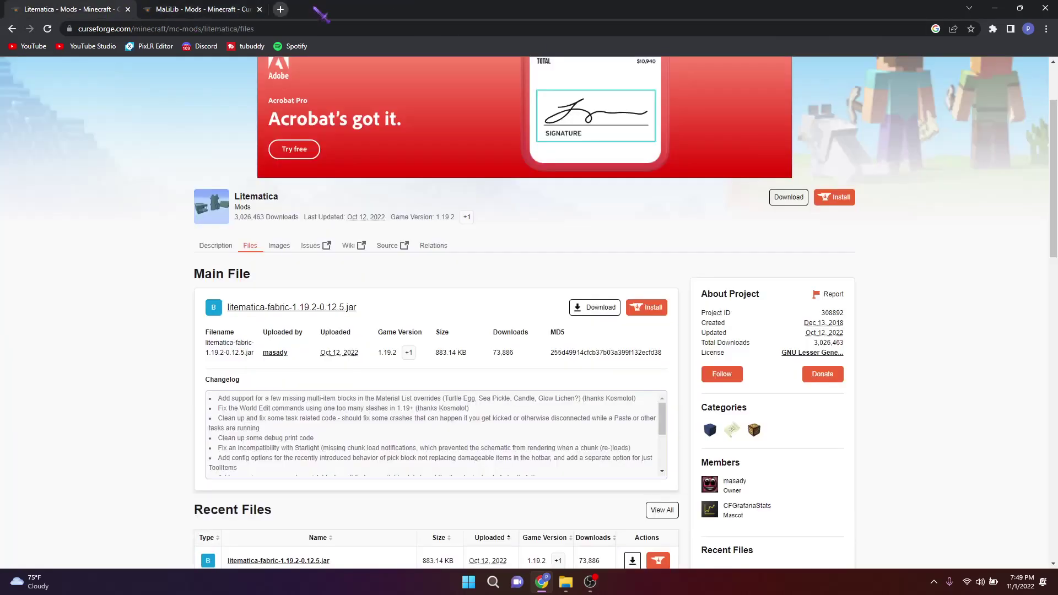
scroll(624, 343, down, 5)
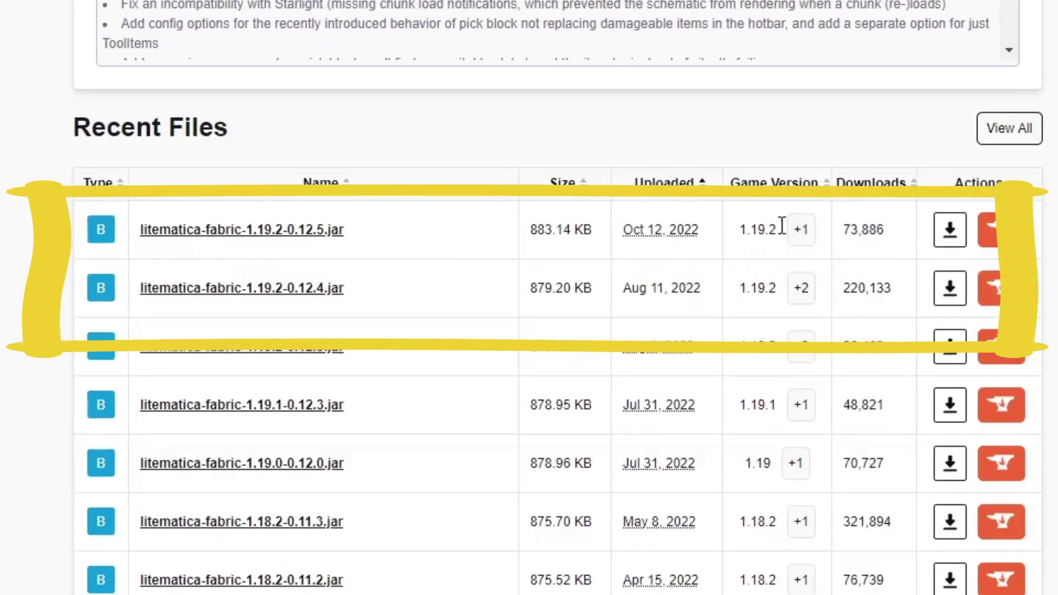
click(939, 238)
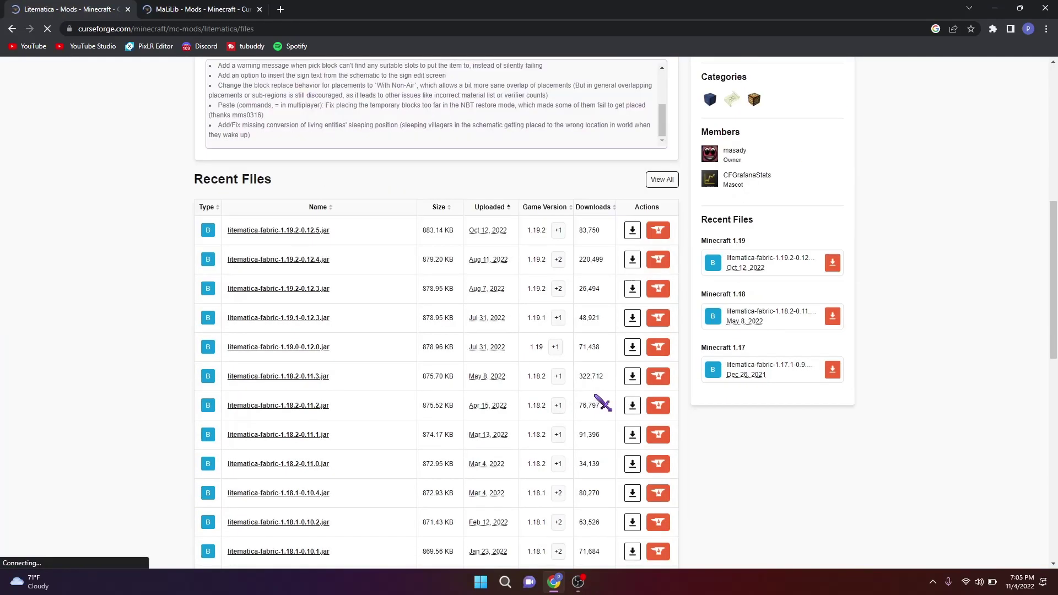
Step: Download malilib-fabric-1.19.2-0.13.0.jar from the MaLiLib files page
scroll(621, 385, down, 10)
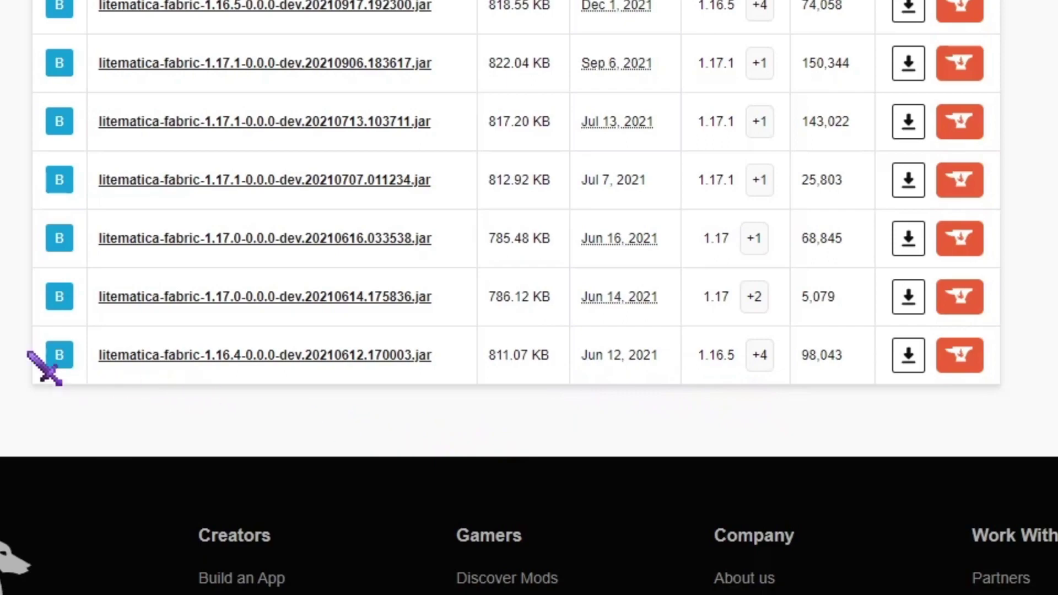
click(202, 9)
scroll(554, 412, down, 4)
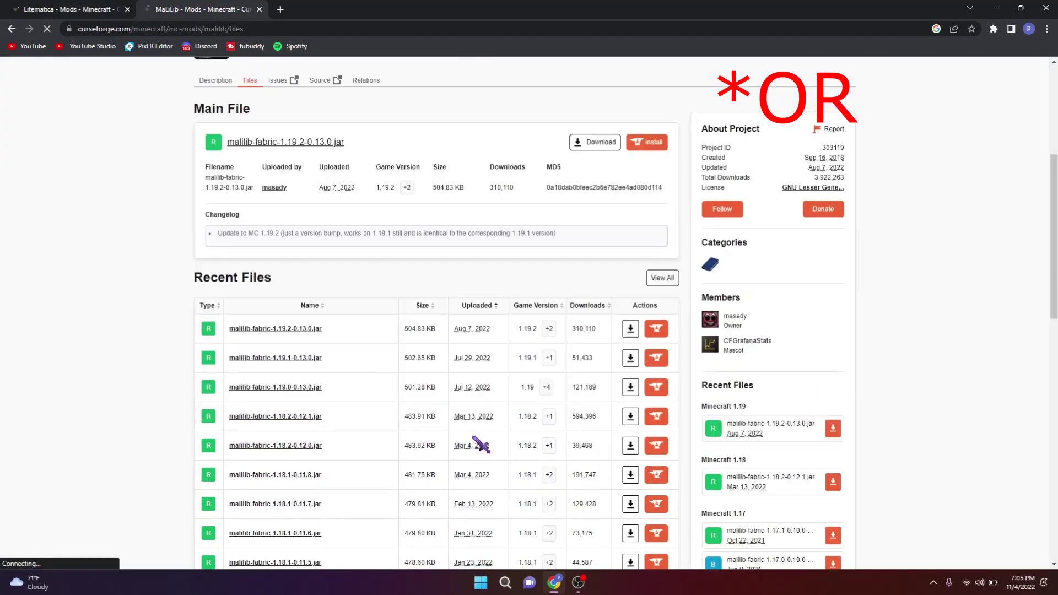
scroll(472, 437, down, 15)
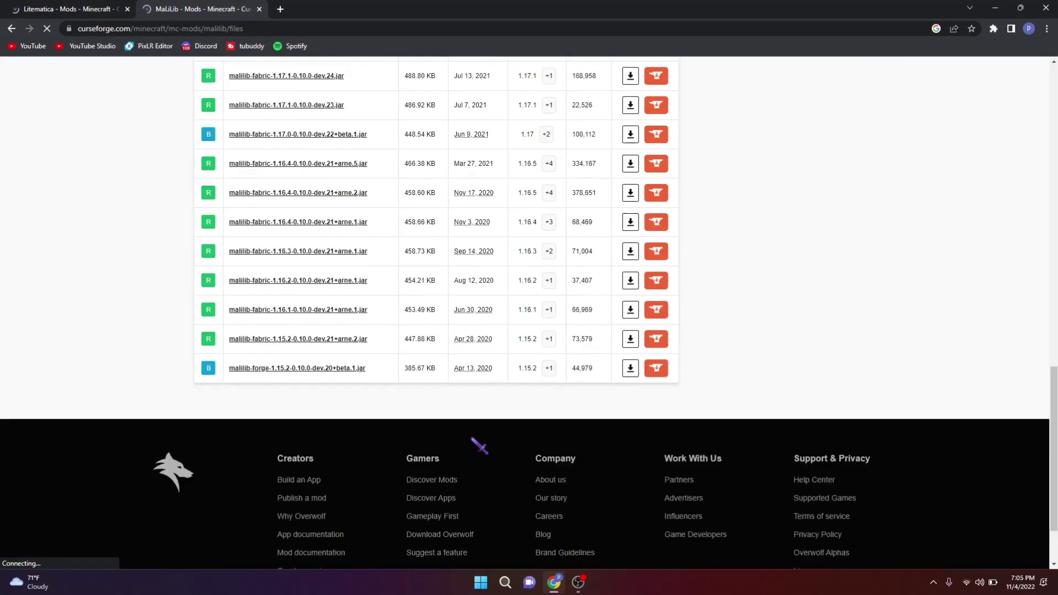
scroll(479, 443, up, 2)
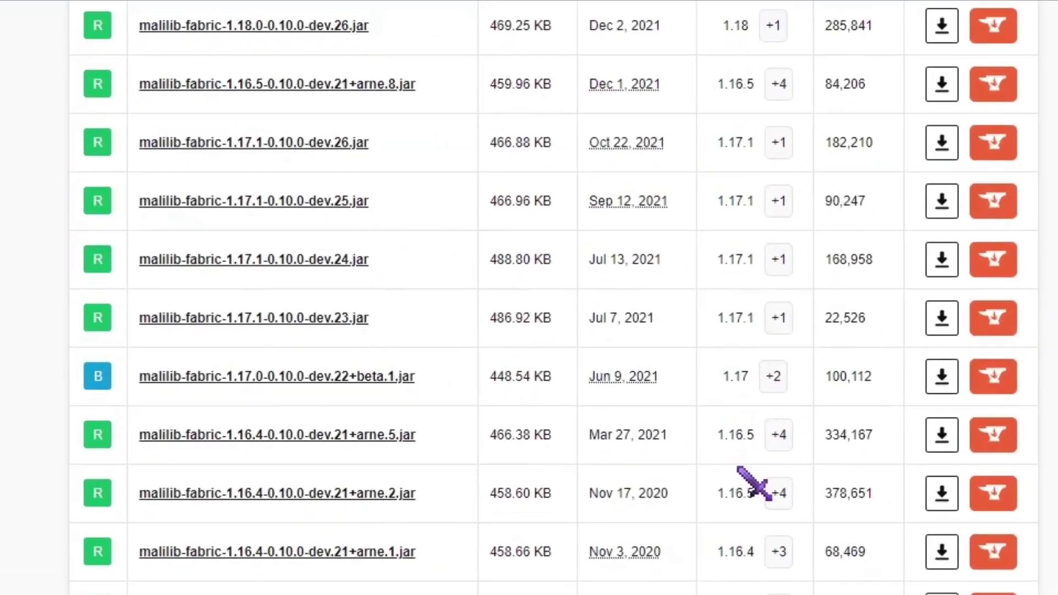
mouse_move(544, 283)
click(931, 438)
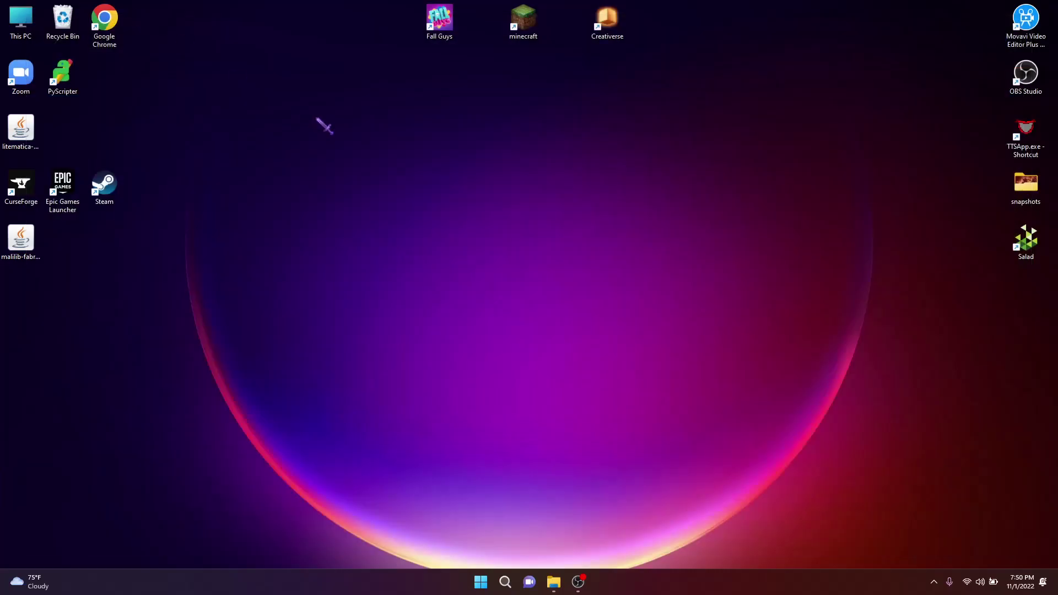
Step: Refresh the desktop twice so both downloaded jars show up
right_click(319, 118)
click(379, 188)
right_click(350, 242)
click(396, 313)
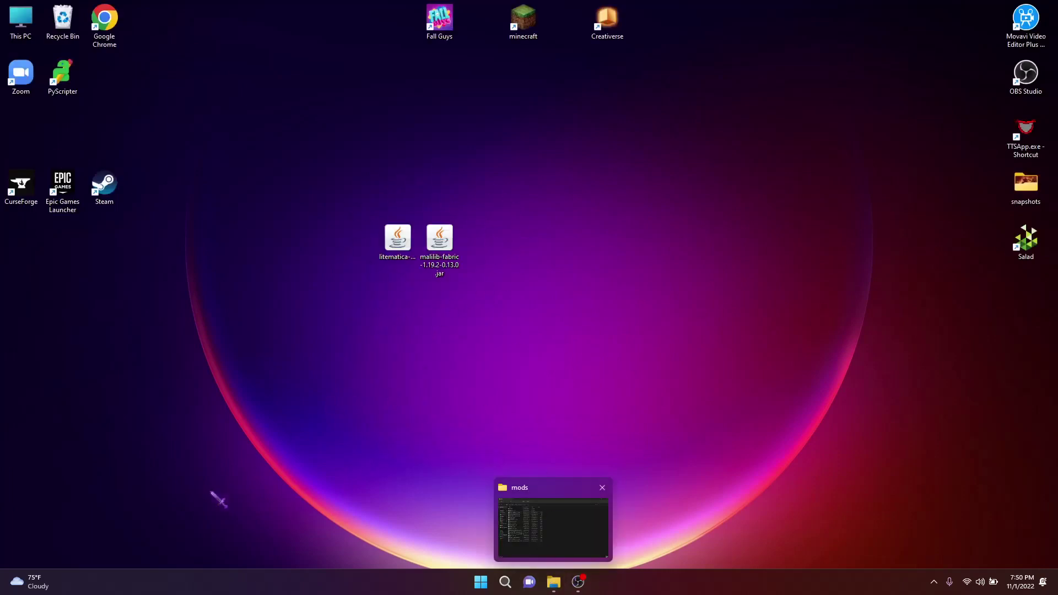
Step: Launch Run from the Start search for 'run' and open %appdata% in File Explorer
key(super+r)
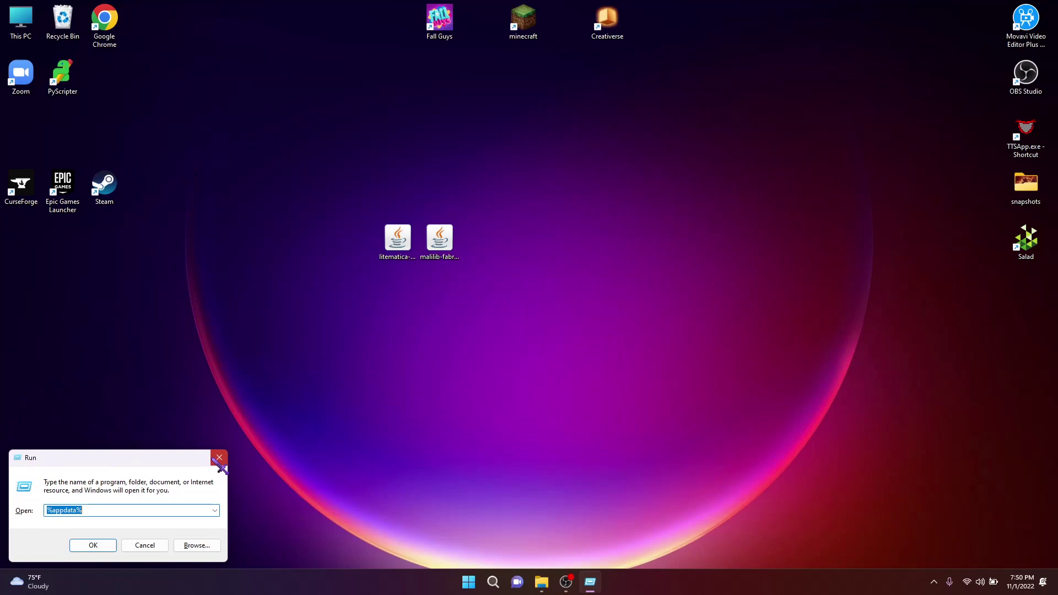
click(216, 460)
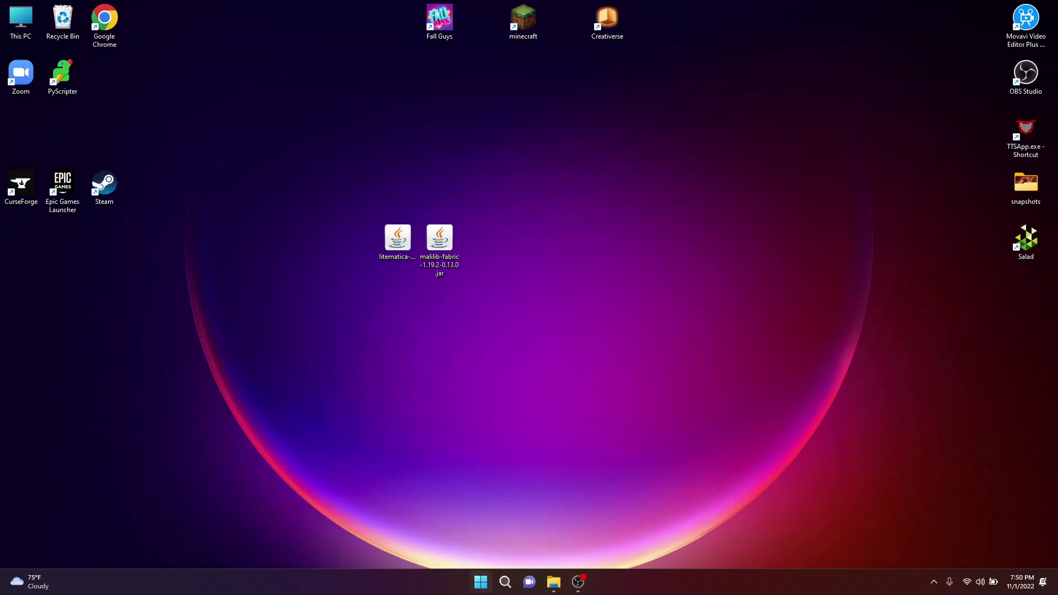
click(481, 581)
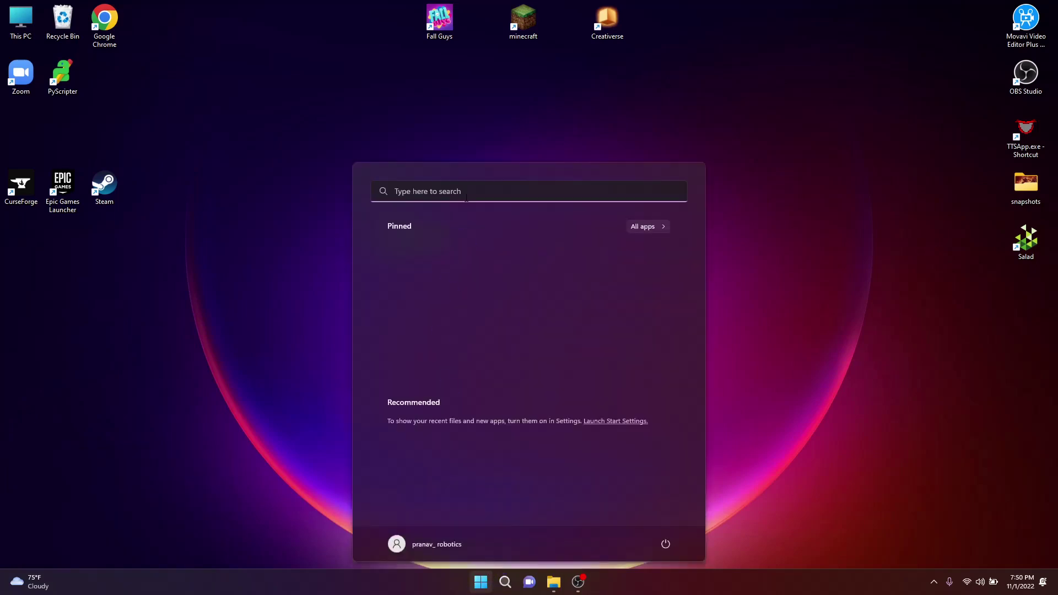
click(464, 192)
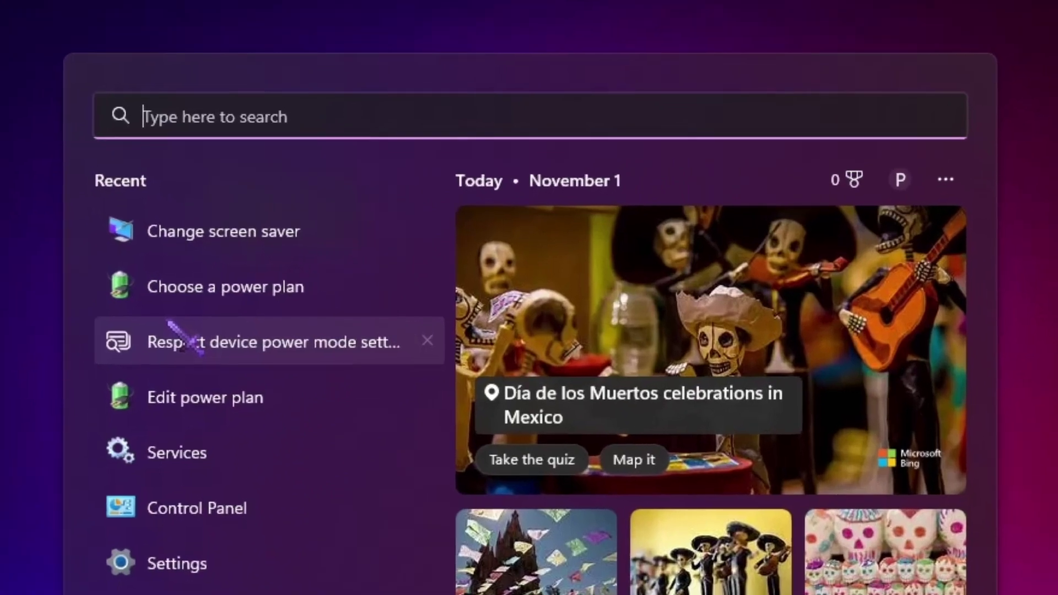
text(run)
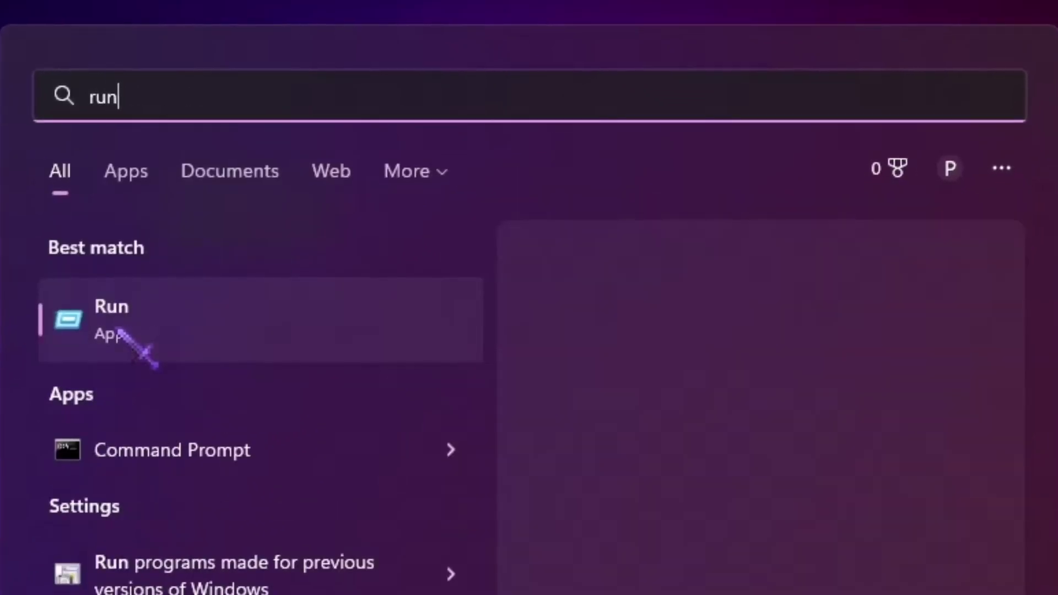
key(Return)
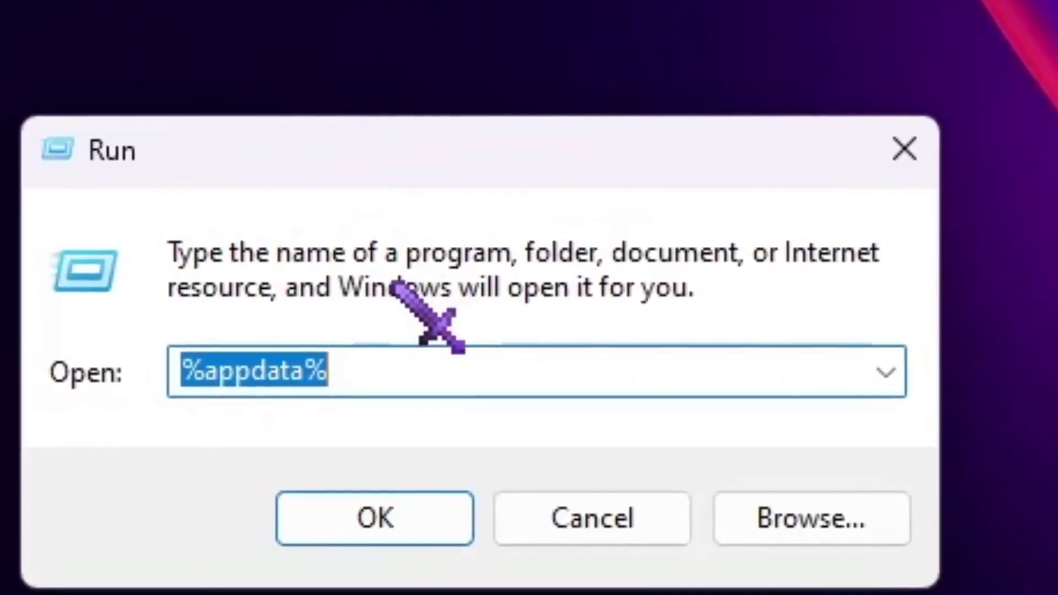
click(383, 385)
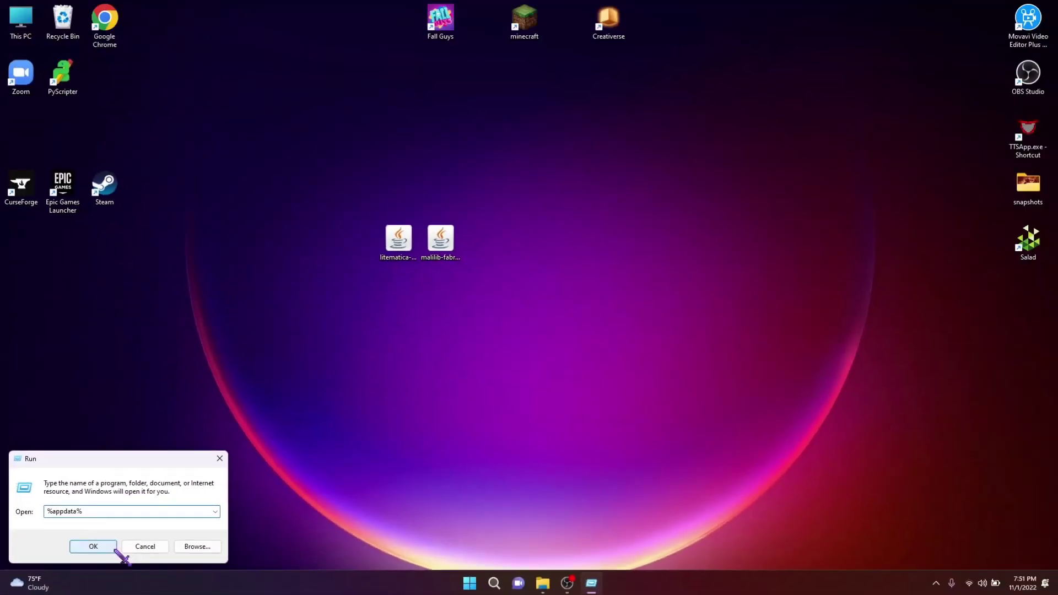
click(261, 529)
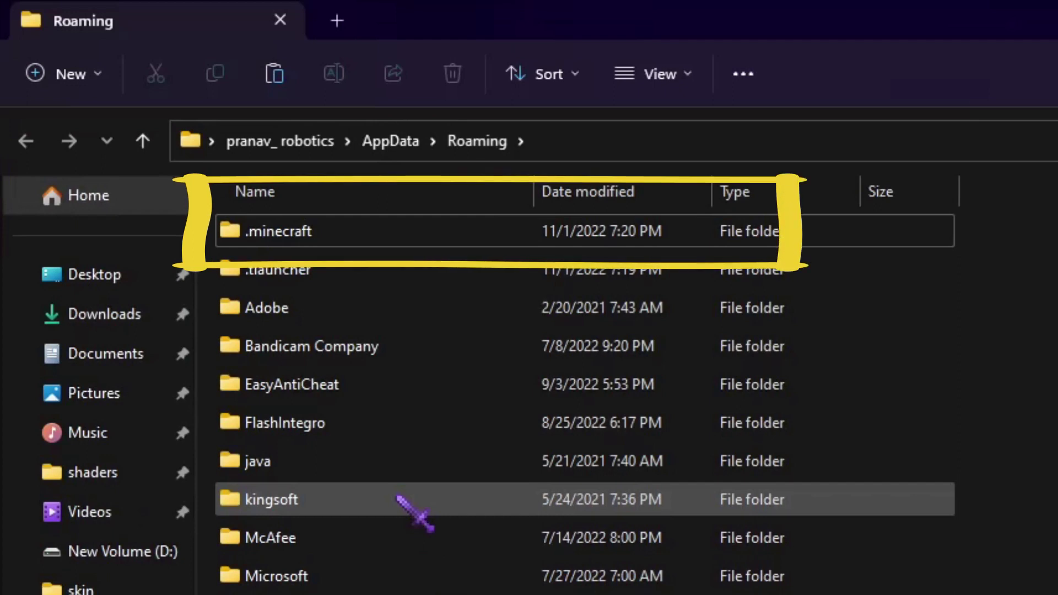
Step: Open .minecraft\mods, review its 19 existing items, then minimize the window
double_click(330, 236)
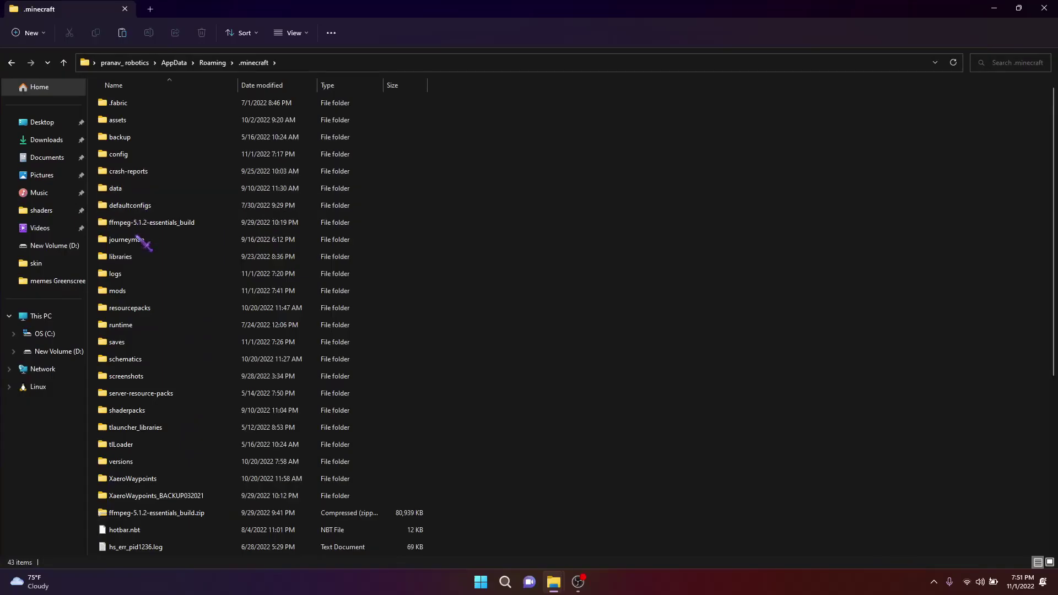
double_click(143, 295)
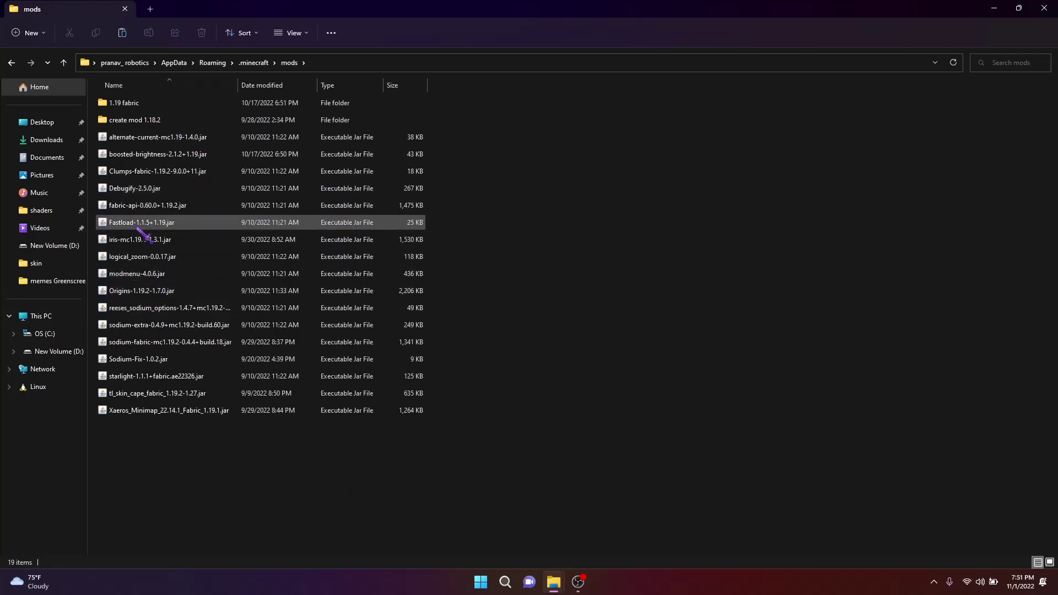
drag(487, 429, 330, 145)
drag(557, 437, 350, 100)
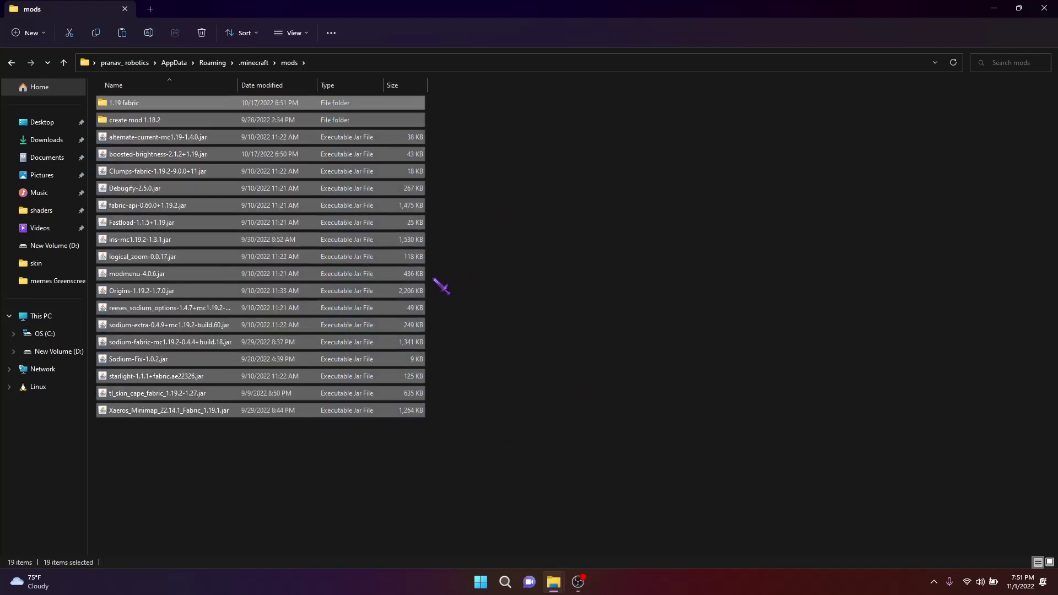
click(573, 322)
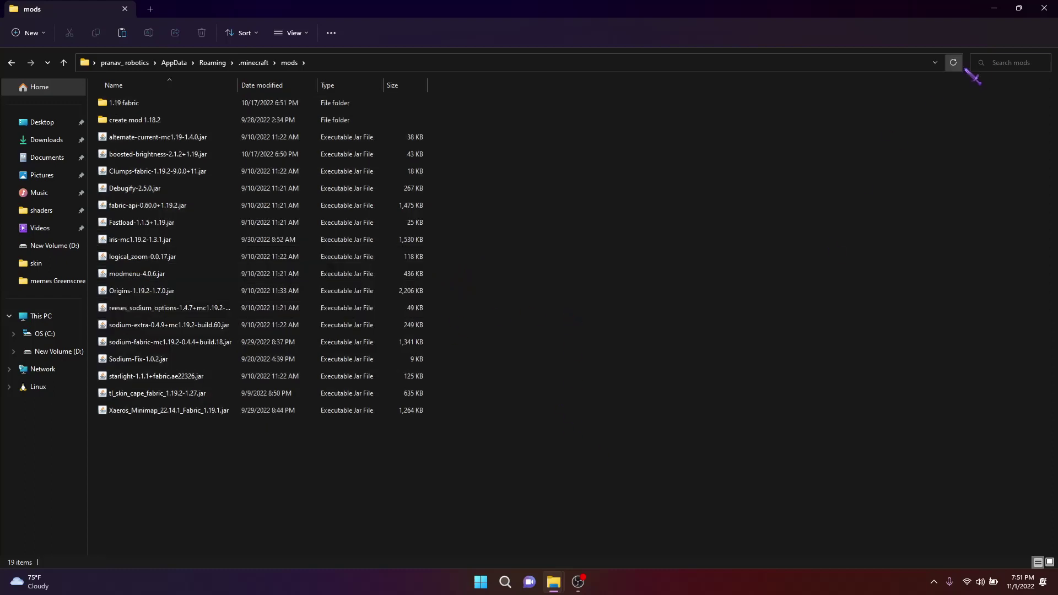
click(1019, 4)
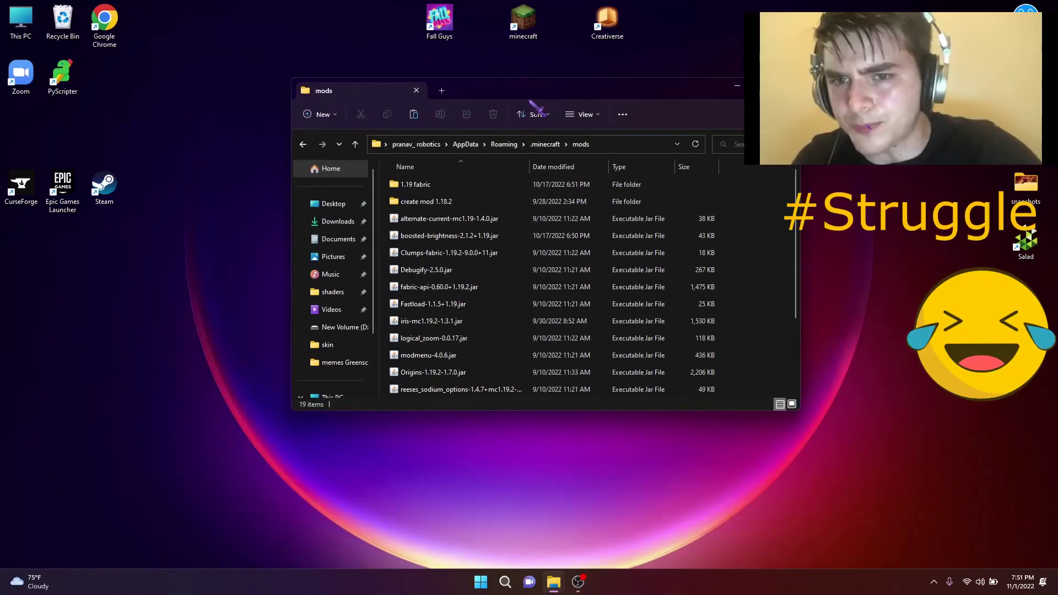
Step: Drag the Litematica and MaLiLib 1.19.2 jars into mods, confirming 21 items, then close Explorer
drag(505, 98, 870, 93)
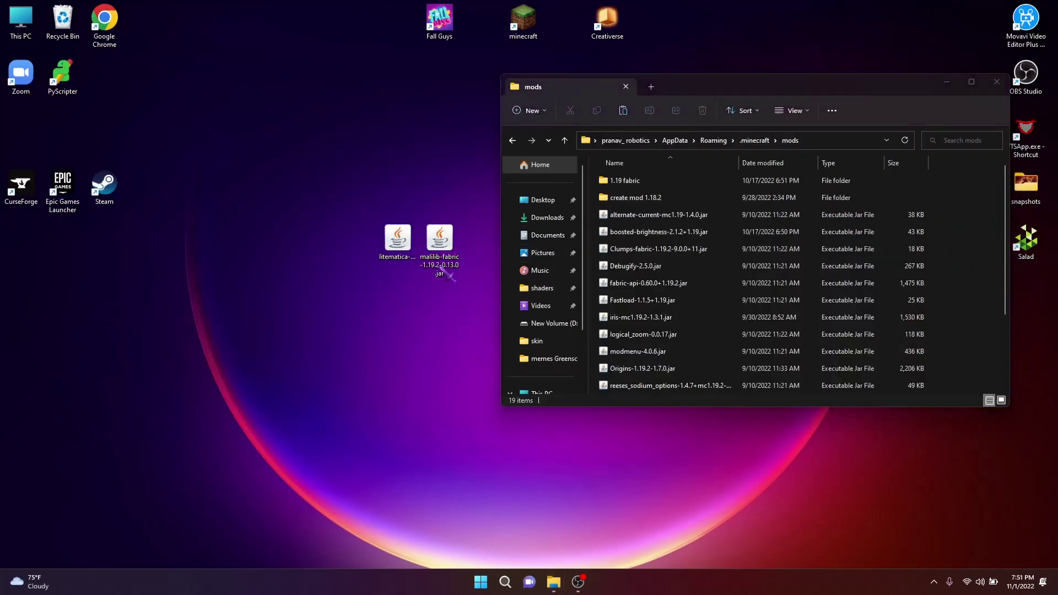
drag(469, 310, 366, 226)
drag(452, 249, 946, 254)
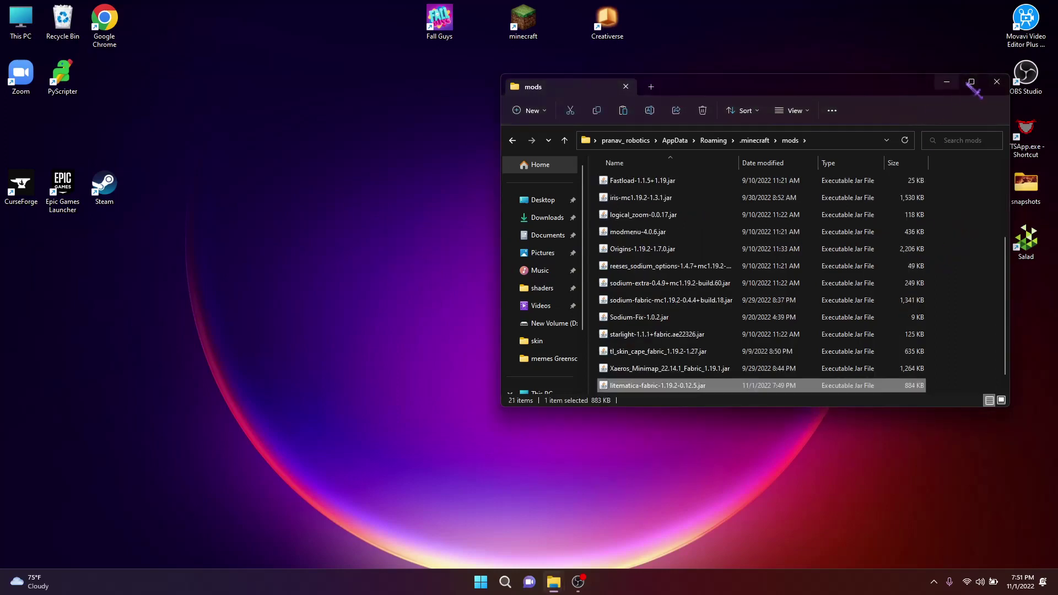
click(971, 81)
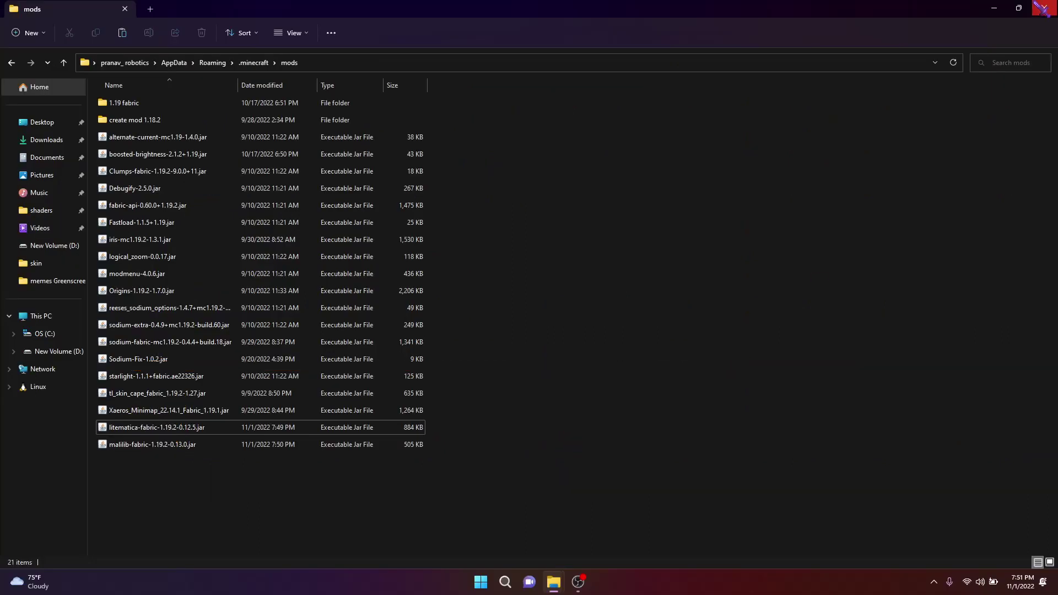
click(1041, 4)
right_click(526, 101)
Step: Refresh the desktop, then select fabric-loader 1.19.2 in the Minecraft Launcher and play
click(599, 168)
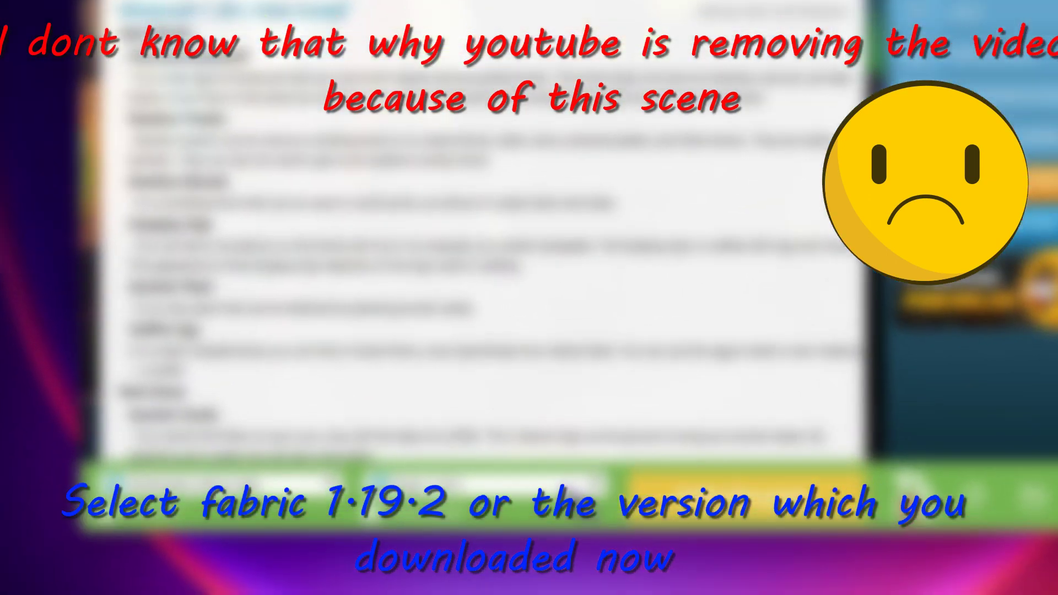
click(501, 368)
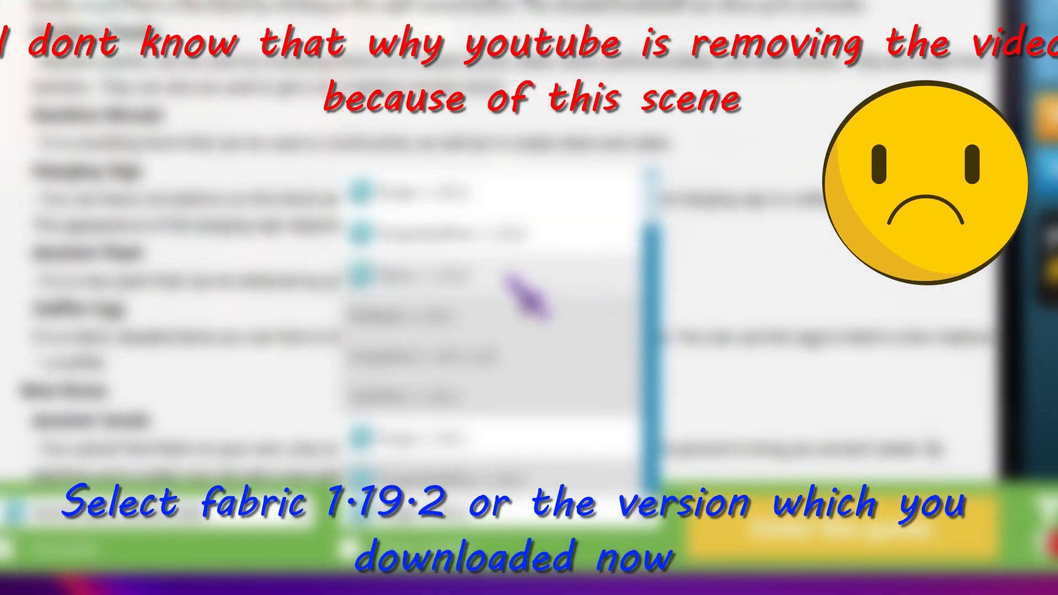
click(490, 282)
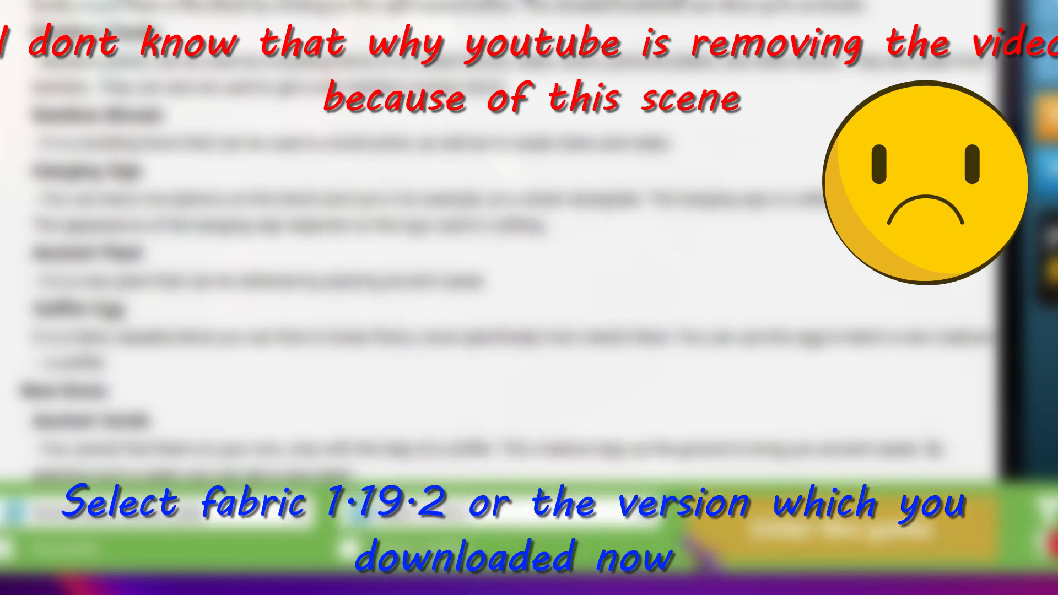
click(771, 543)
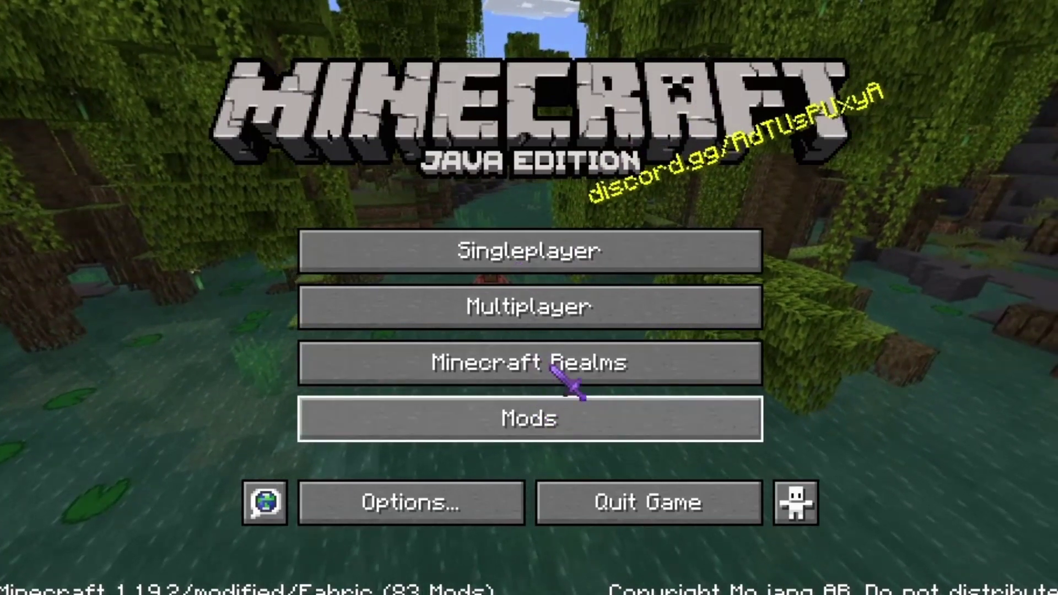
key(Return)
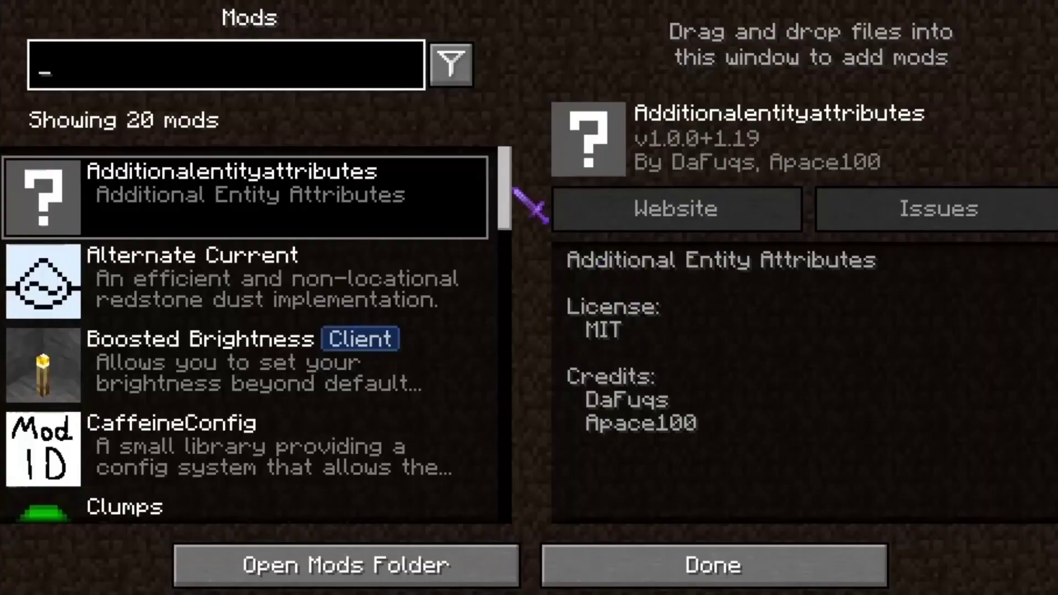
mouse_move(509, 193)
mouse_down()
mouse_move(517, 286)
mouse_move(500, 401)
mouse_move(472, 491)
mouse_move(501, 333)
mouse_up()
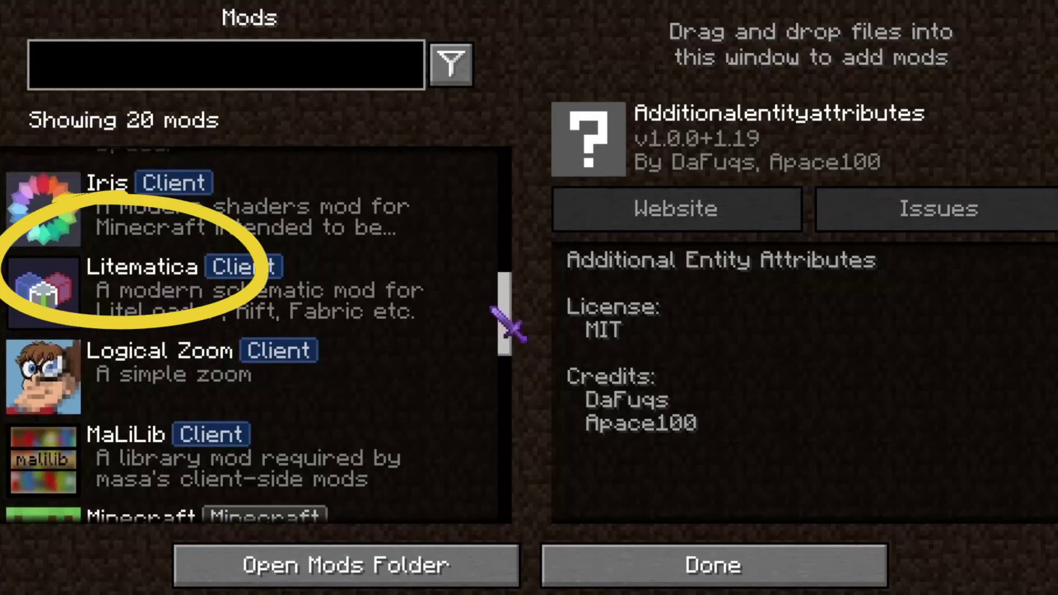
scroll(509, 307, up, 2)
drag(516, 278, 519, 137)
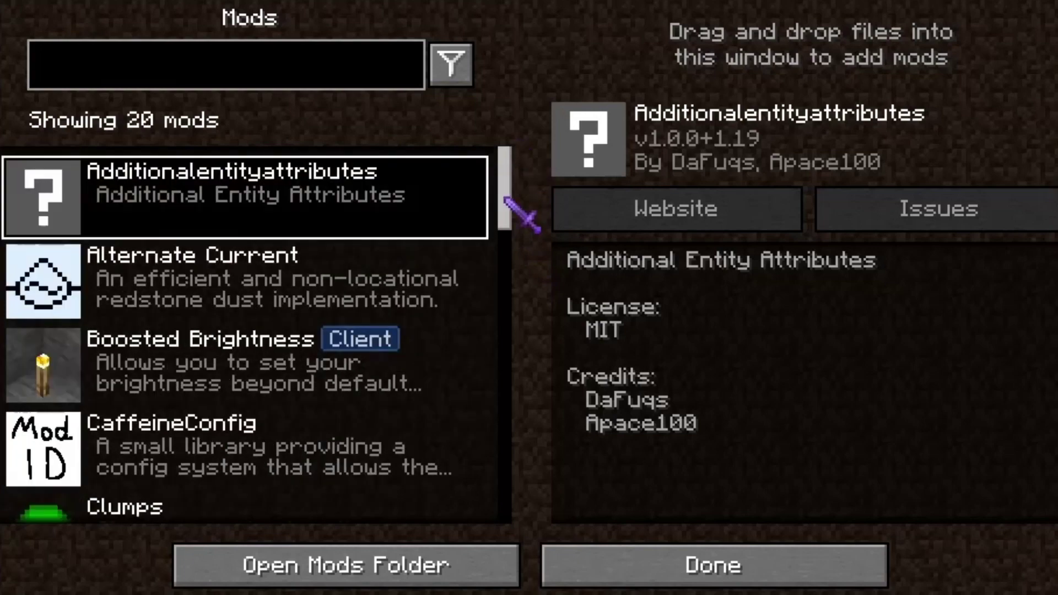
scroll(507, 214, down, 1)
mouse_move(509, 215)
mouse_down()
mouse_move(503, 270)
mouse_move(515, 344)
mouse_up()
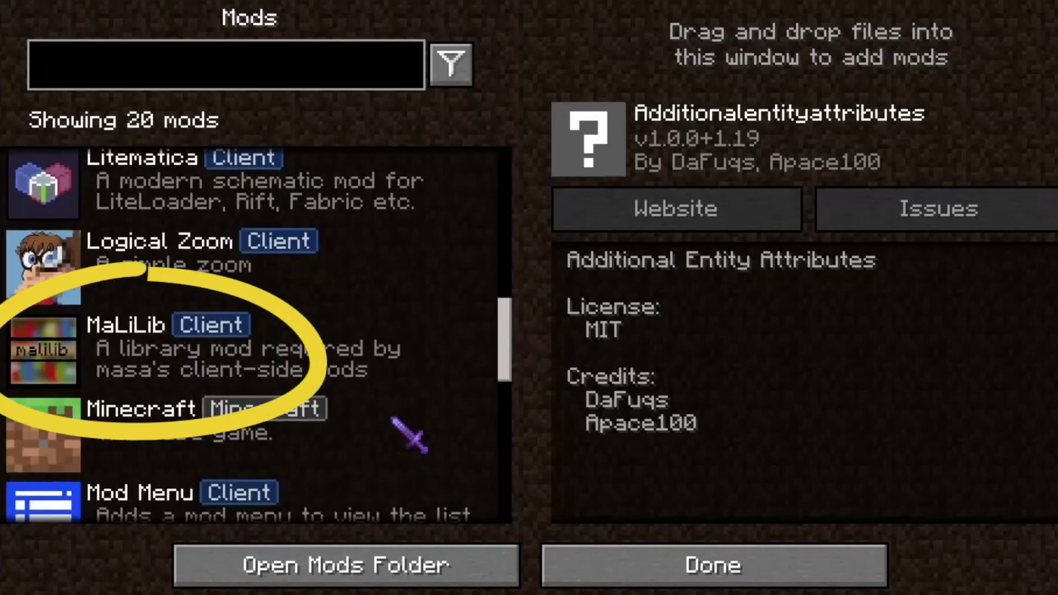
click(722, 562)
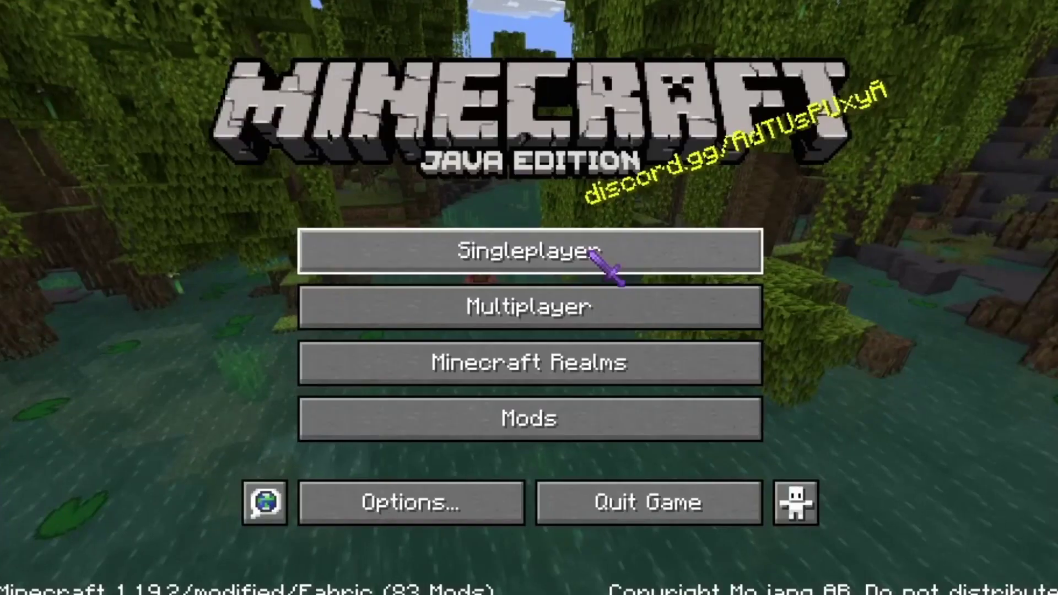
Step: From Singleplayer, create a world named New World in Creative mode and load into it
click(595, 248)
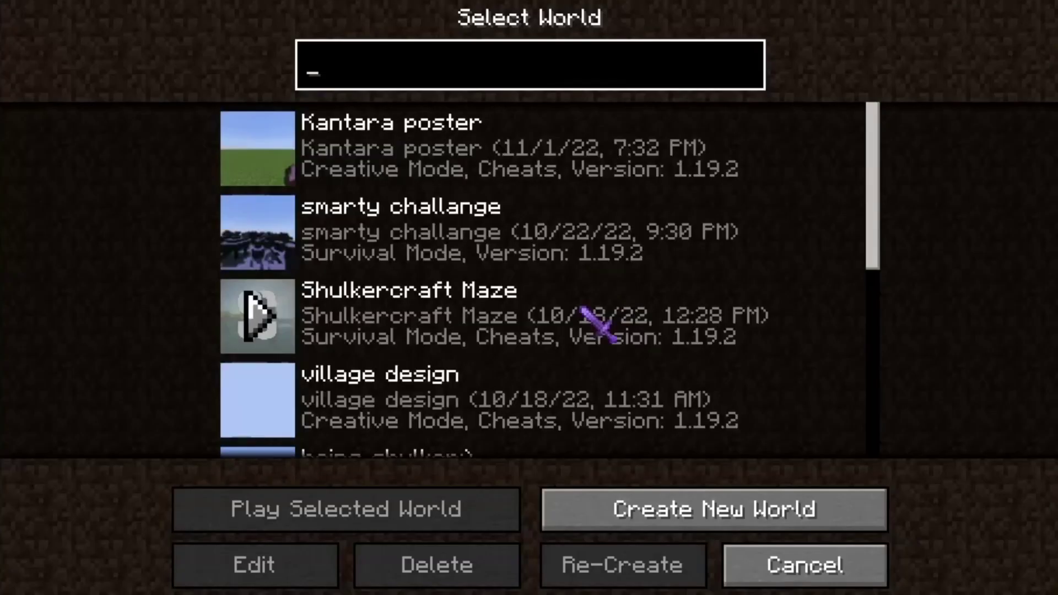
click(710, 515)
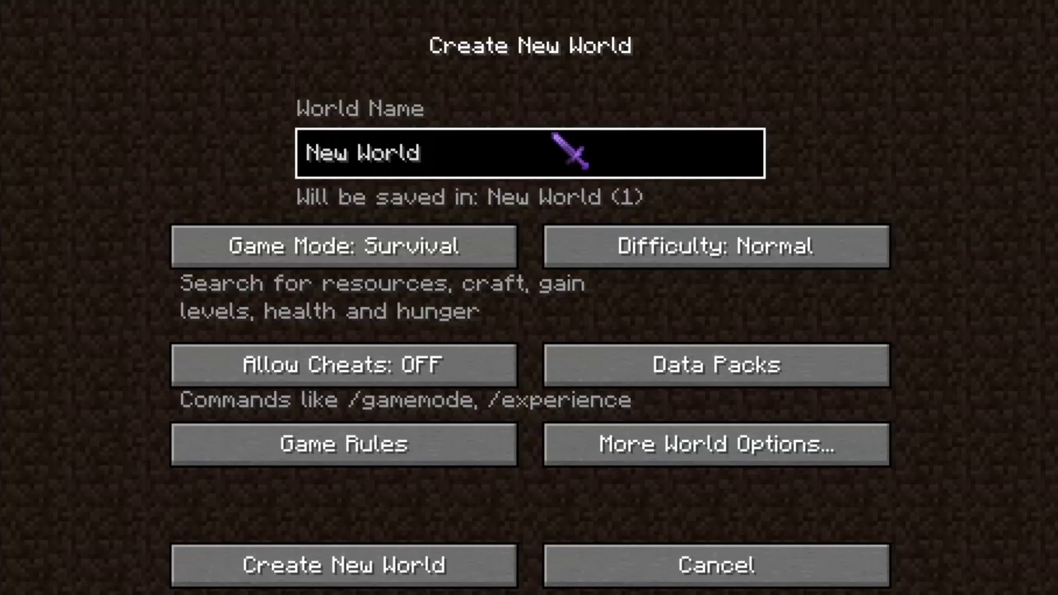
click(485, 250)
click(483, 257)
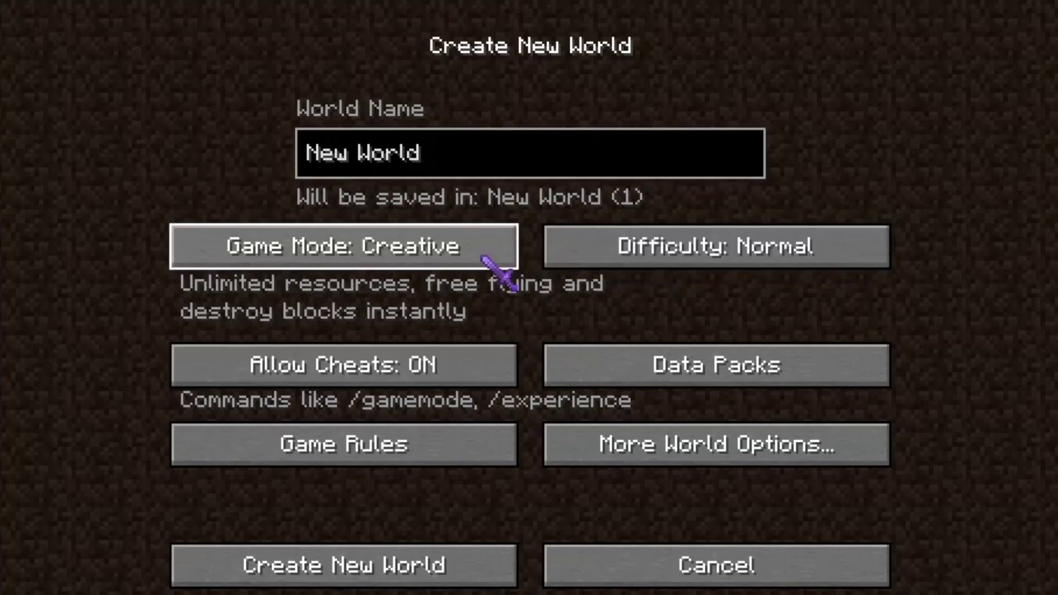
click(471, 562)
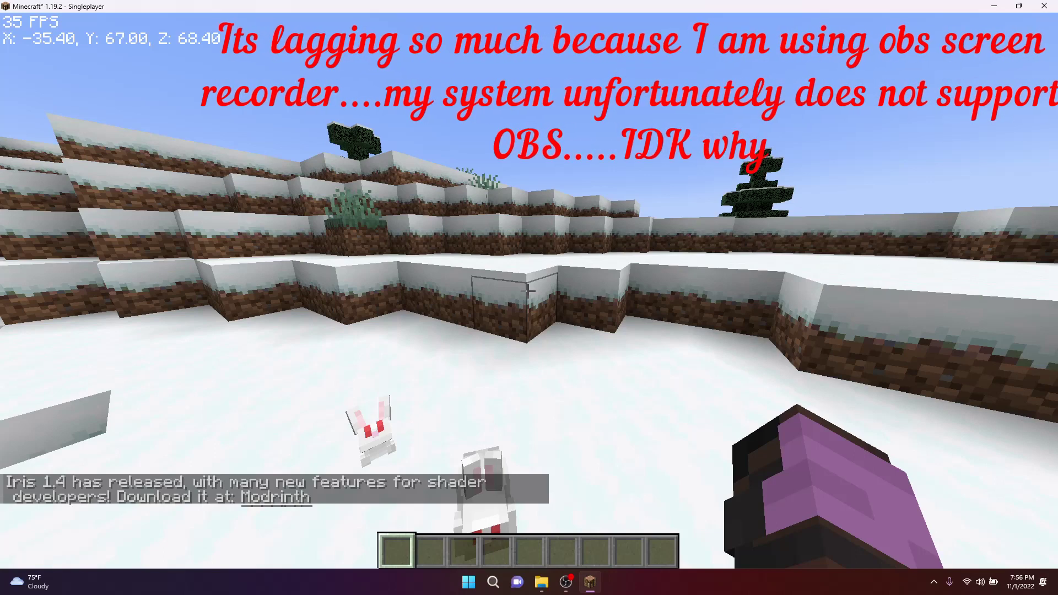
Step: Open the Litematica v0.12.5 menu with M and enter its Area Editor
key(m)
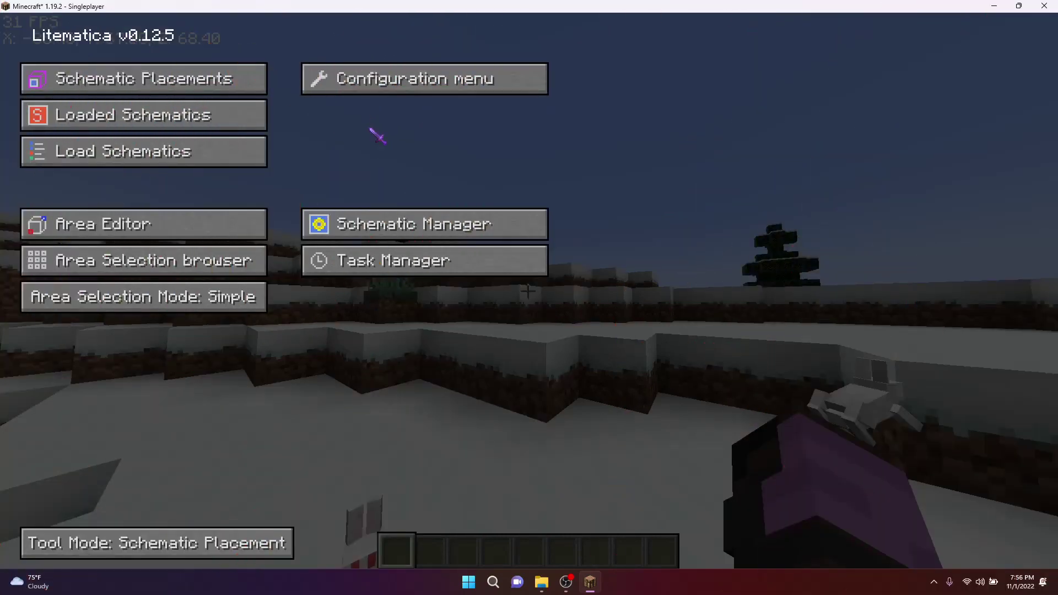
click(163, 239)
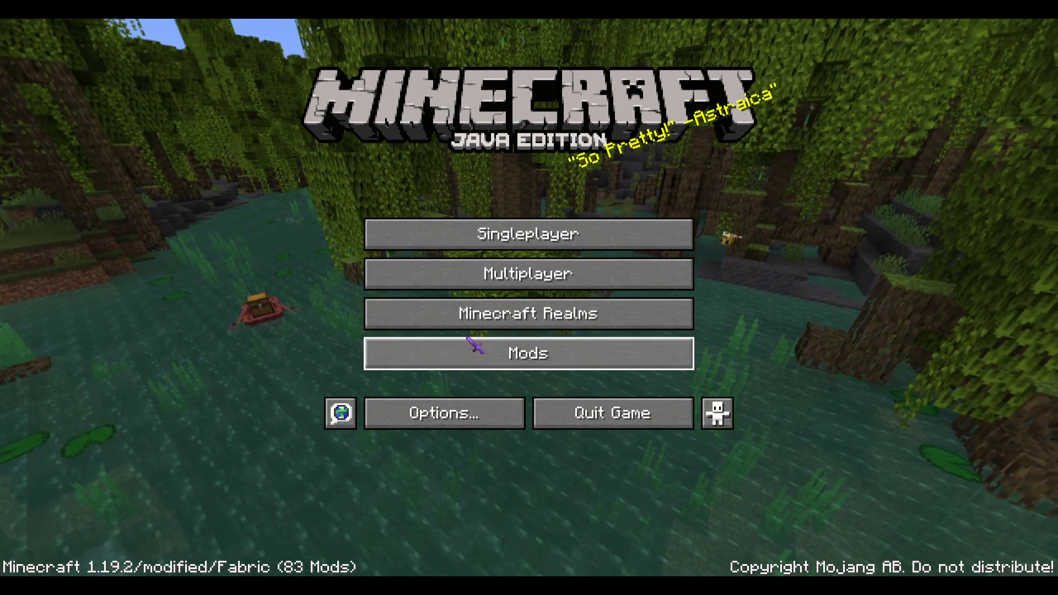
Step: Try joining Ragnarock Network, PikaNetwork and Minemalia, then refresh the server list after they fail
click(576, 281)
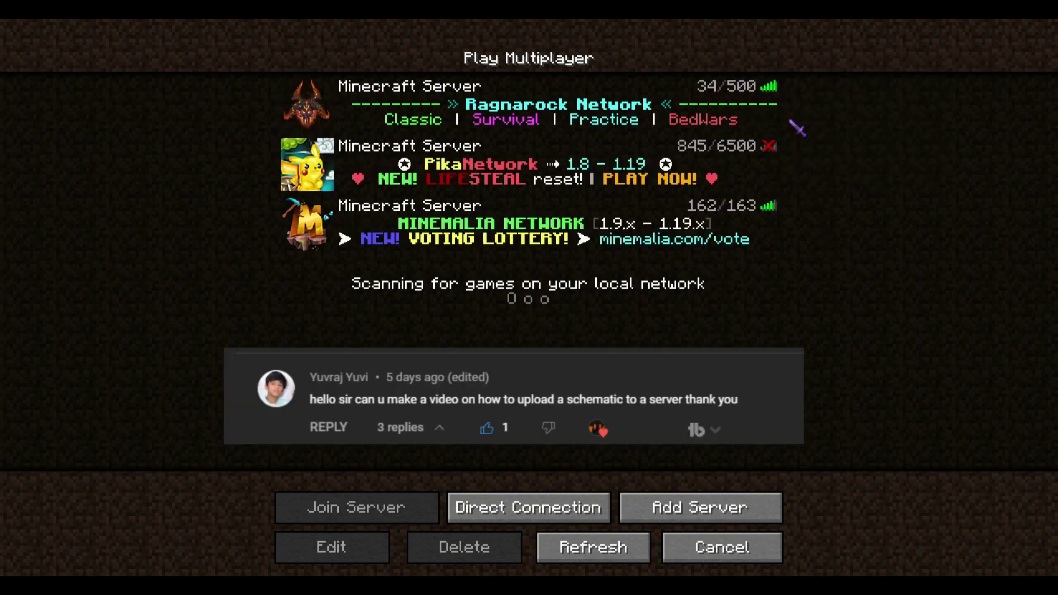
mouse_move(336, 234)
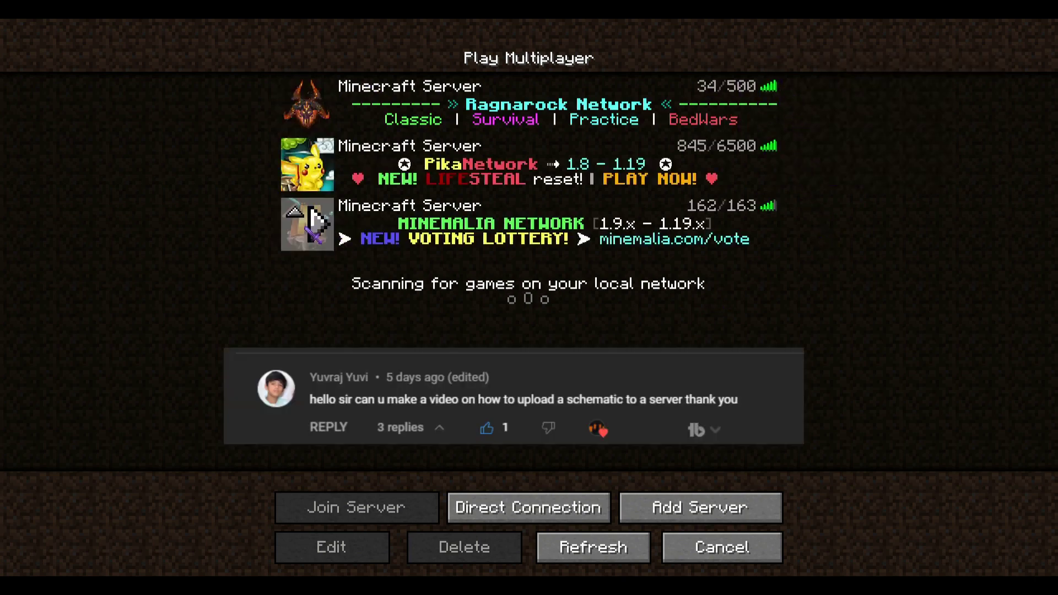
click(333, 109)
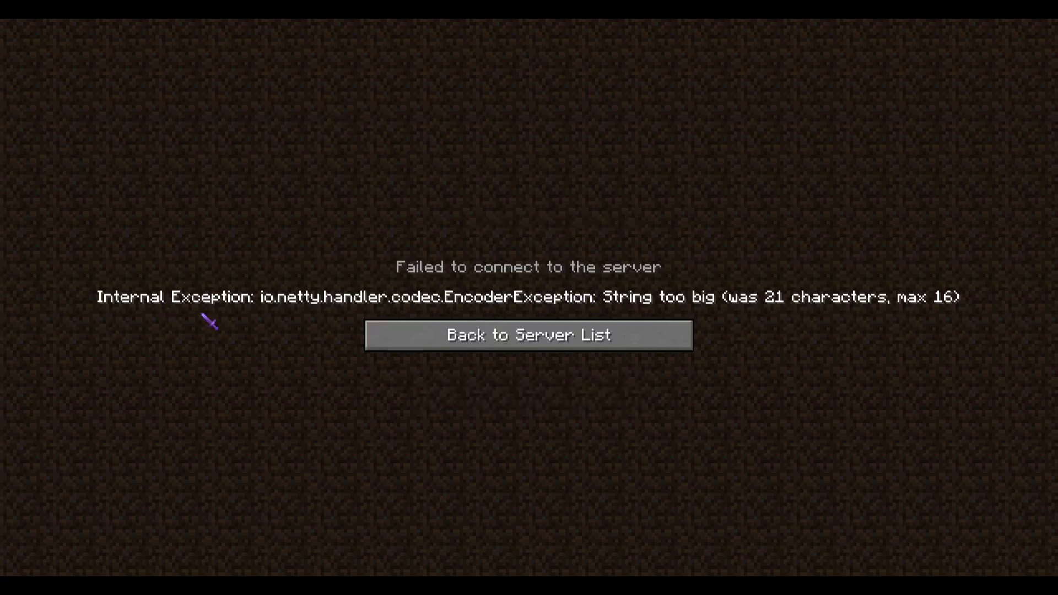
click(556, 338)
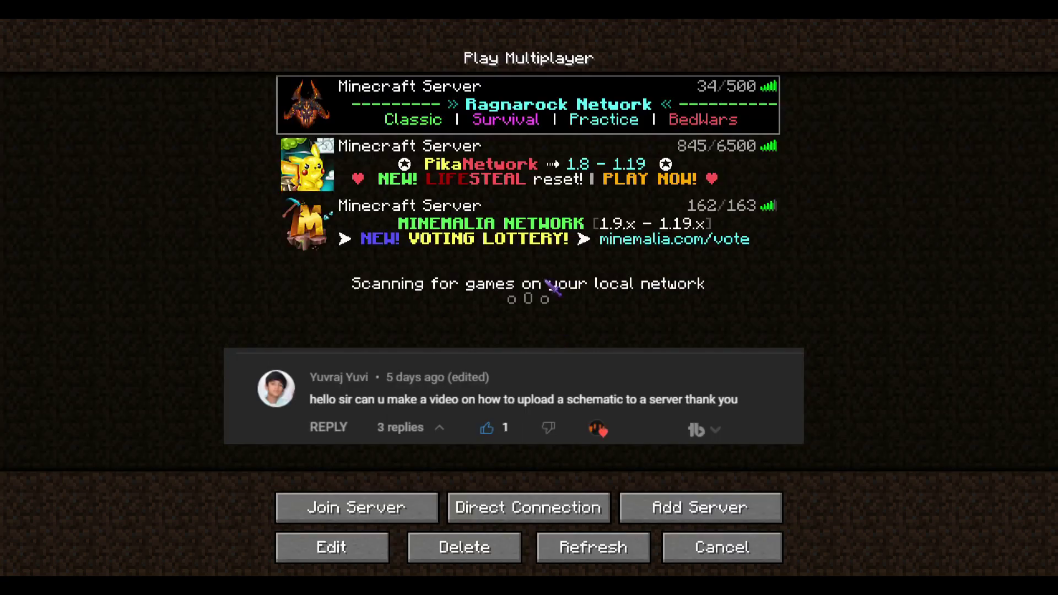
click(317, 176)
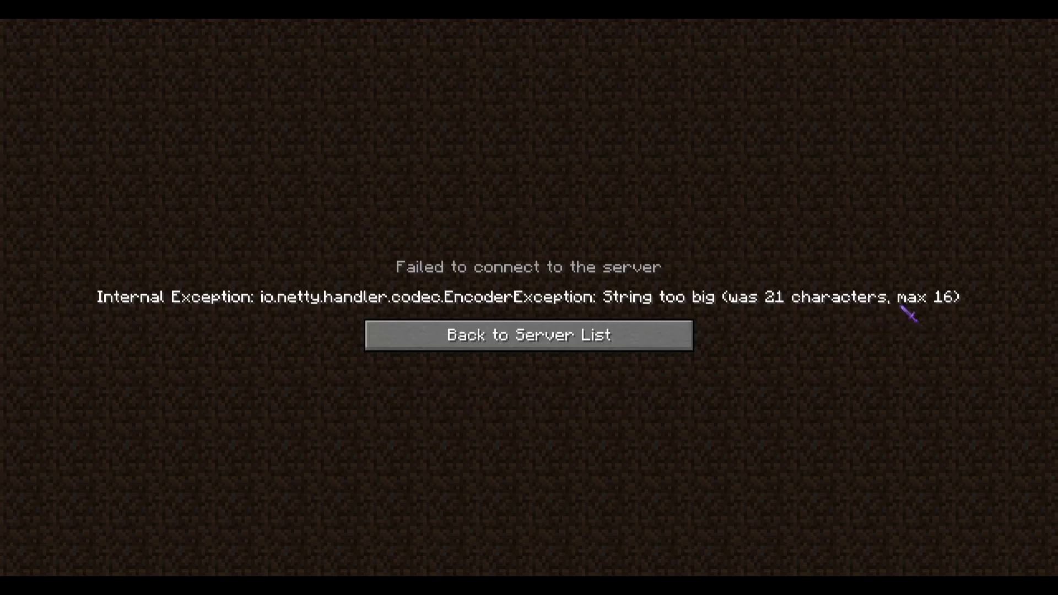
click(628, 326)
click(309, 223)
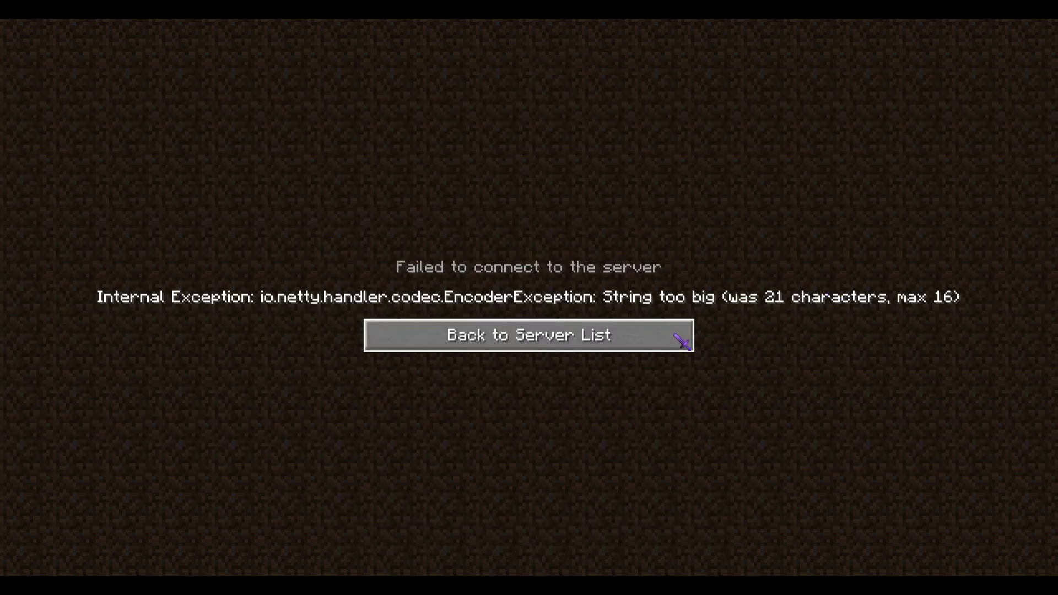
click(684, 338)
click(606, 545)
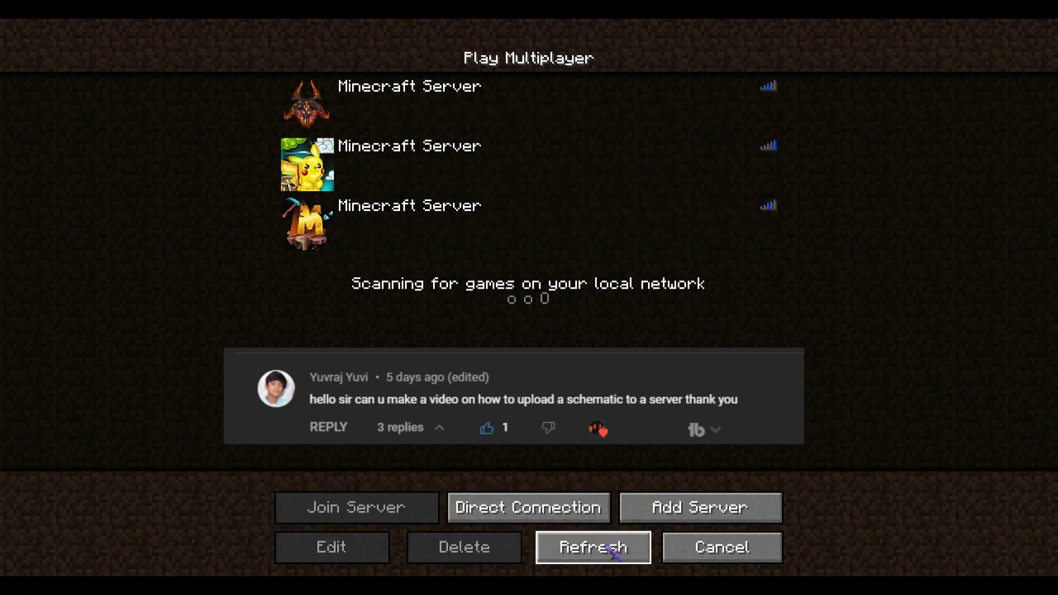